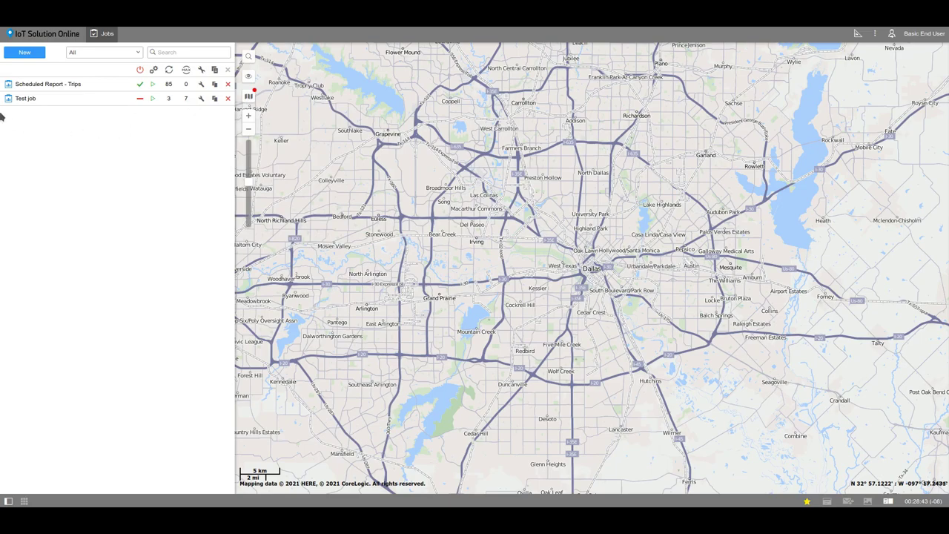
pyautogui.click(24, 55)
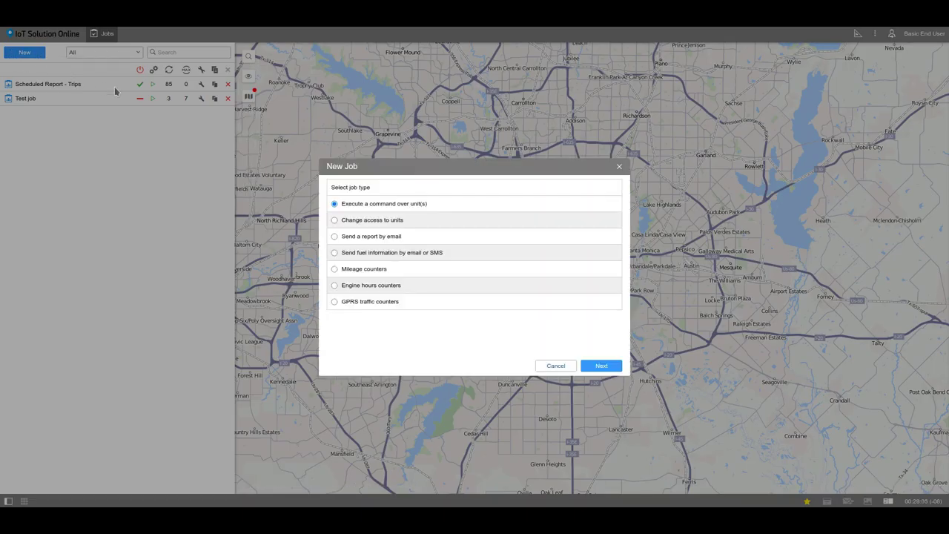
pyautogui.click(334, 204)
pyautogui.click(335, 221)
pyautogui.click(335, 237)
pyautogui.click(335, 253)
pyautogui.click(333, 269)
pyautogui.click(334, 286)
pyautogui.click(334, 302)
# Step: Make the job email a report based on the Parking Time Report template
pyautogui.click(339, 237)
pyautogui.click(594, 366)
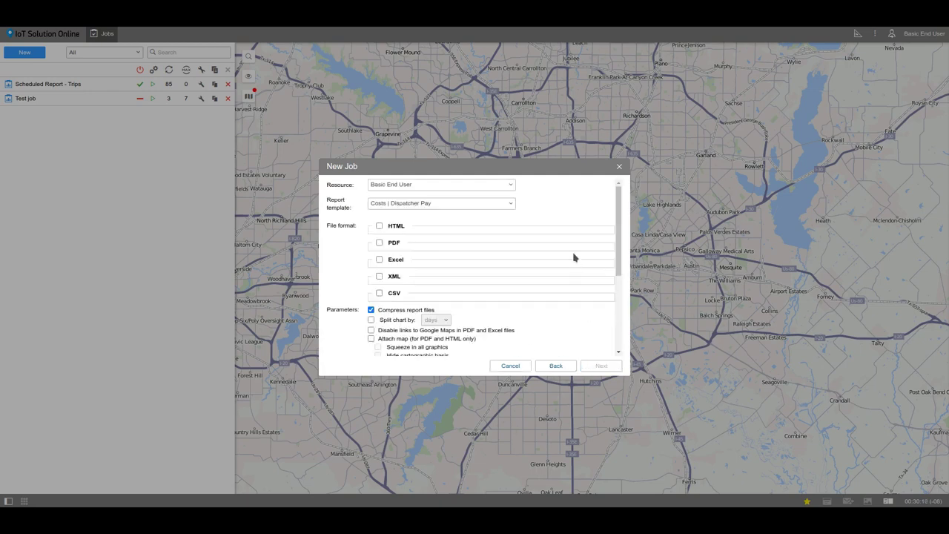
pyautogui.click(514, 185)
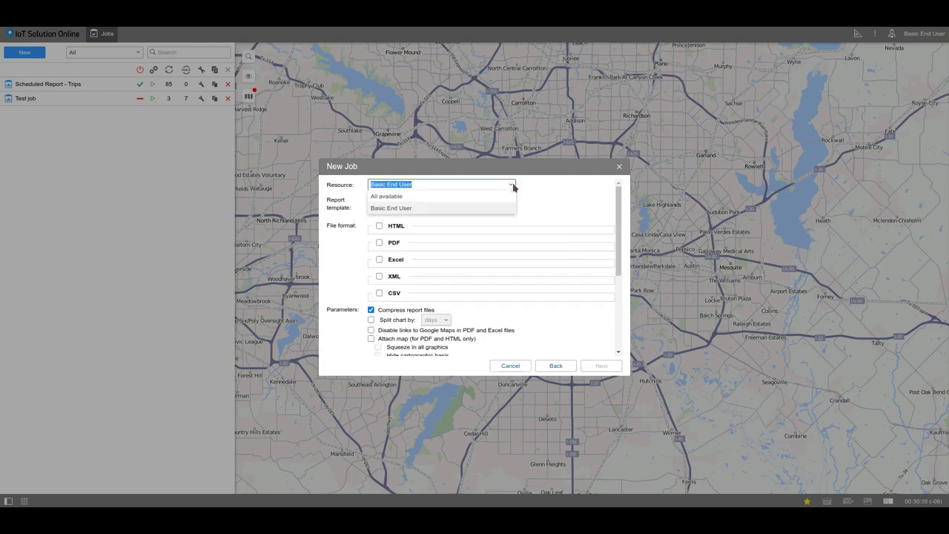
pyautogui.click(513, 185)
pyautogui.click(510, 205)
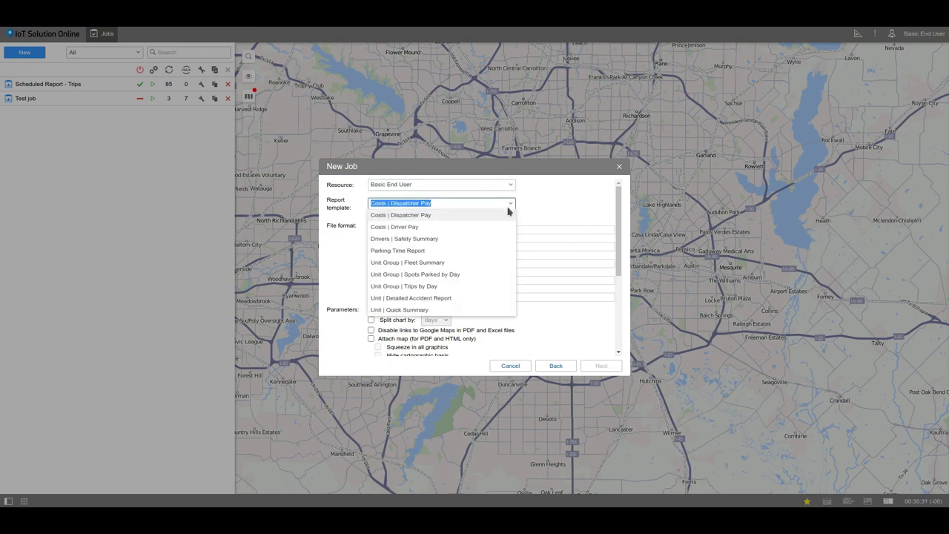
pyautogui.click(470, 250)
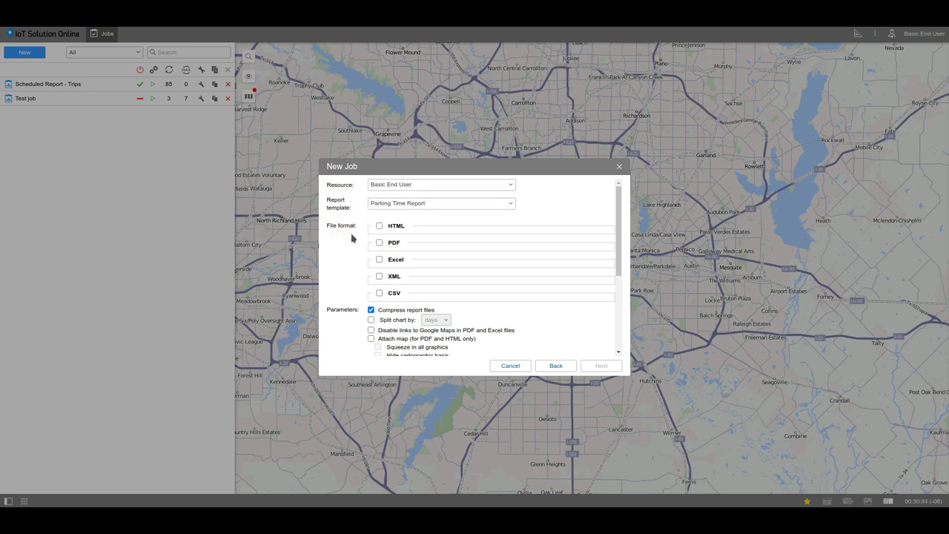
# Step: Output the report as a Landscape PDF with compressed files and charts split by weeks
pyautogui.click(379, 243)
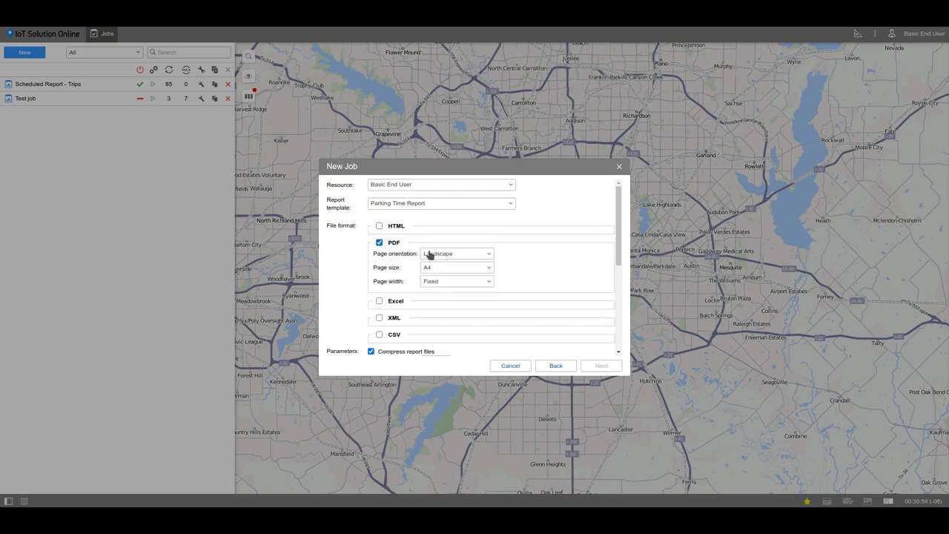
pyautogui.click(458, 254)
pyautogui.click(458, 271)
pyautogui.scroll(-1, 351, 346)
pyautogui.scroll(-1, 350, 346)
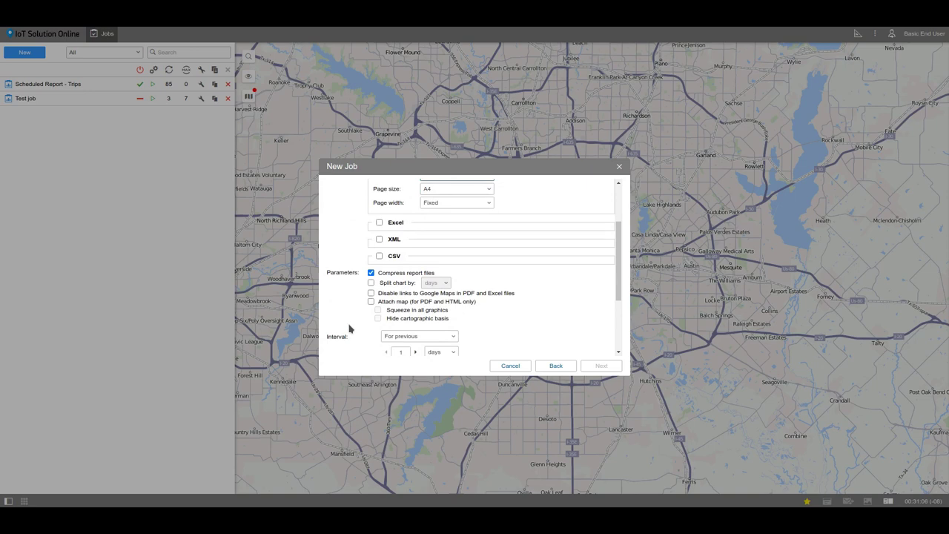
pyautogui.click(371, 275)
pyautogui.click(371, 275)
pyautogui.click(370, 283)
pyautogui.click(434, 284)
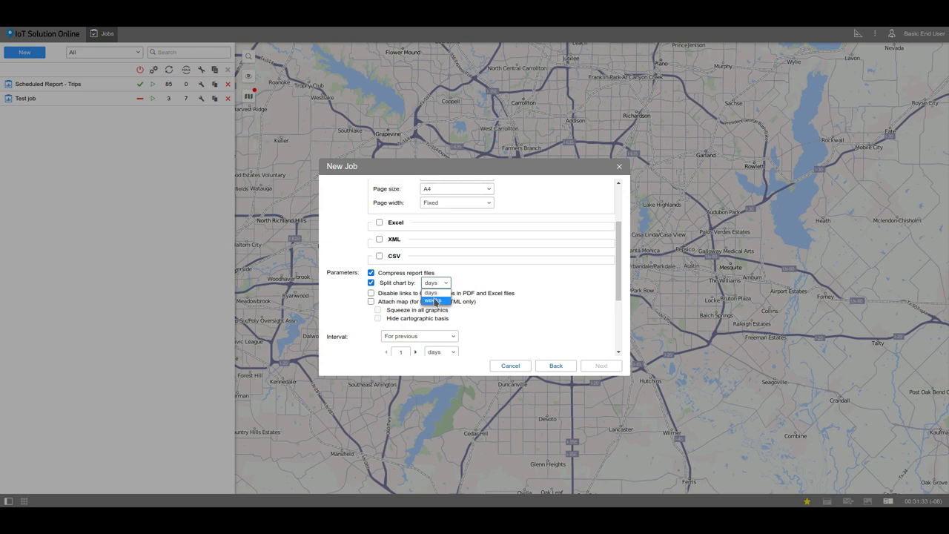
pyautogui.click(435, 302)
# Step: Set the report interval to the previous 1 week
pyautogui.scroll(-3, 457, 290)
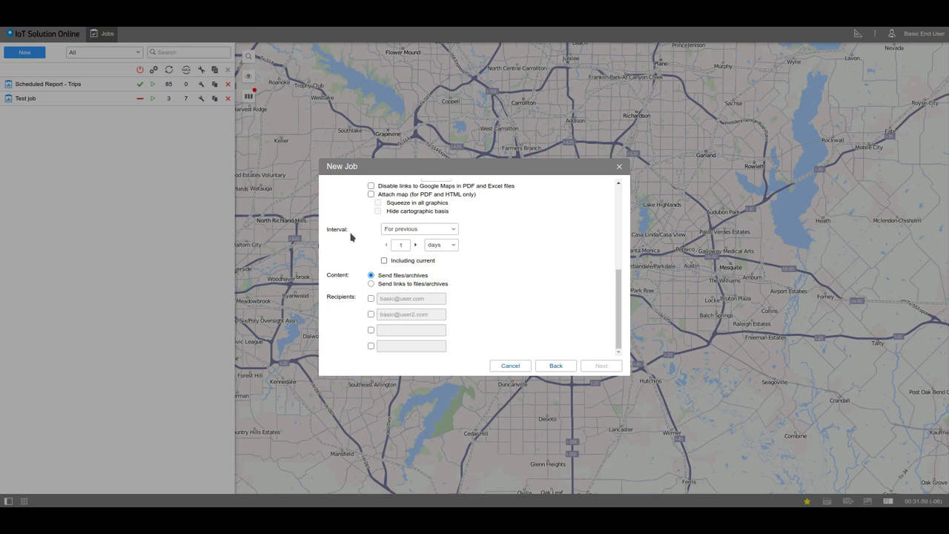
pyautogui.click(401, 241)
pyautogui.click(439, 247)
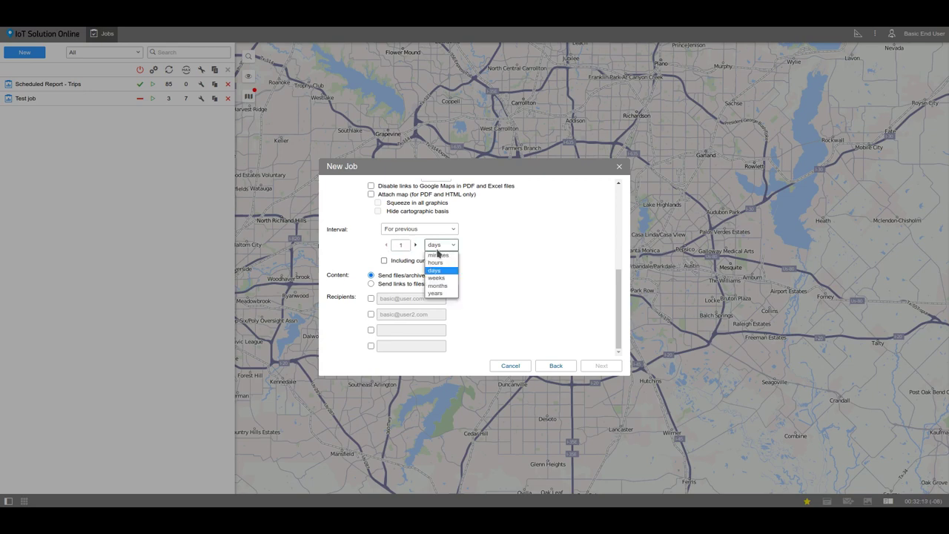
pyautogui.click(441, 277)
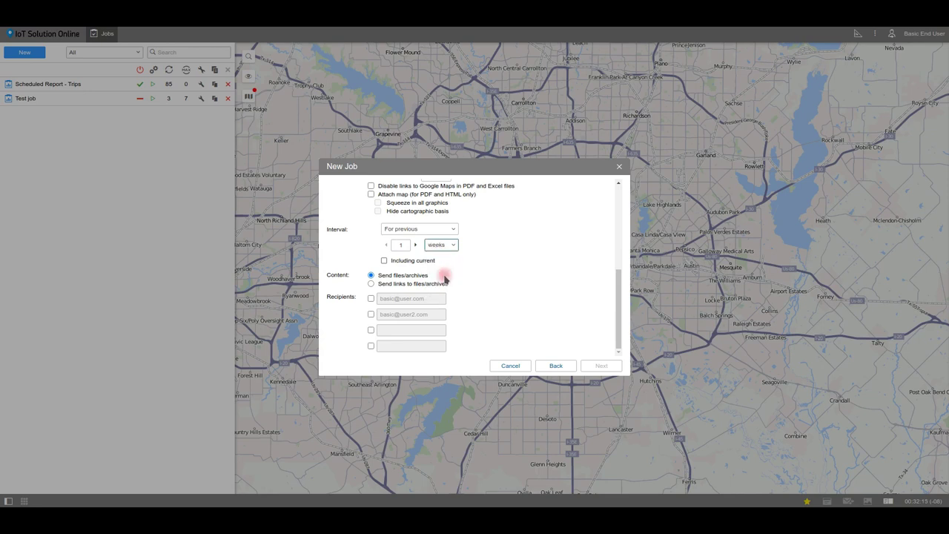
# Step: Send links to files/archives instead of attachments, addressed to both listed recipients
pyautogui.click(375, 287)
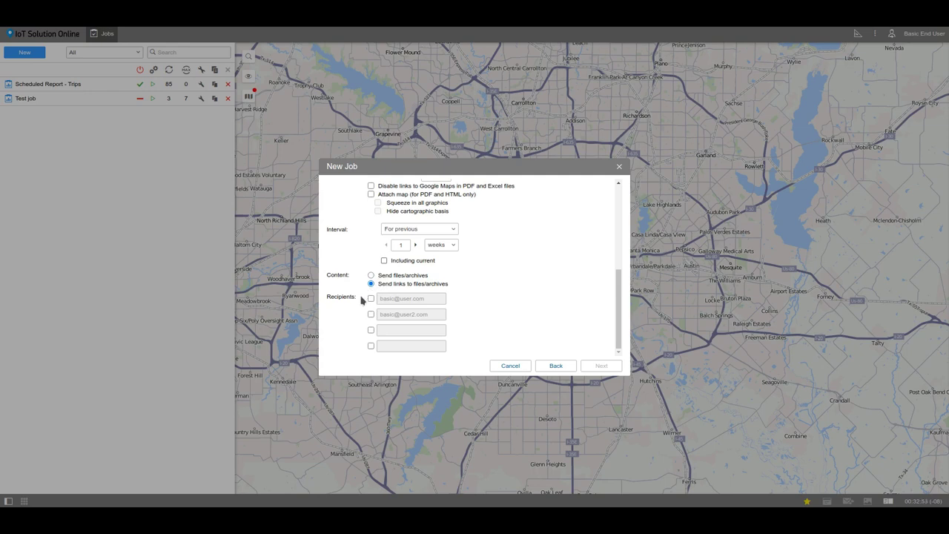
pyautogui.click(371, 298)
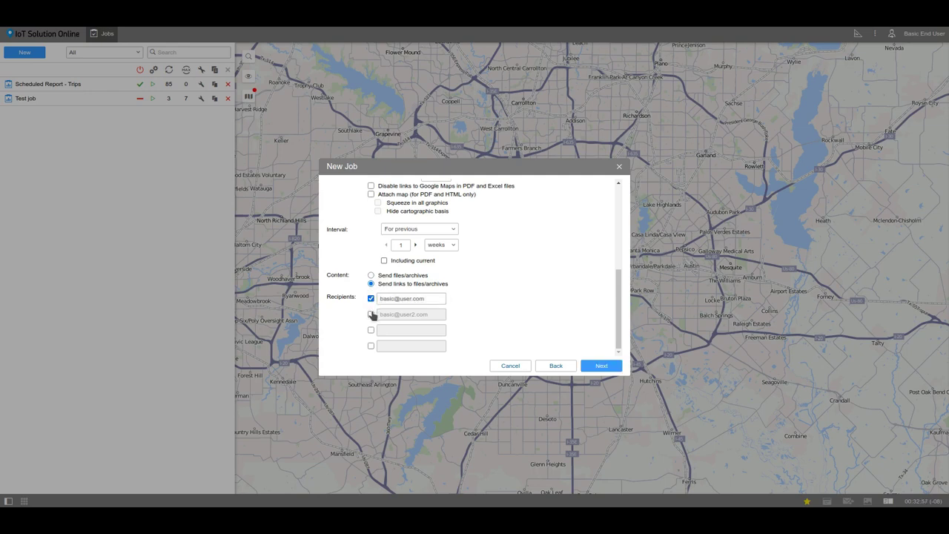
pyautogui.click(372, 315)
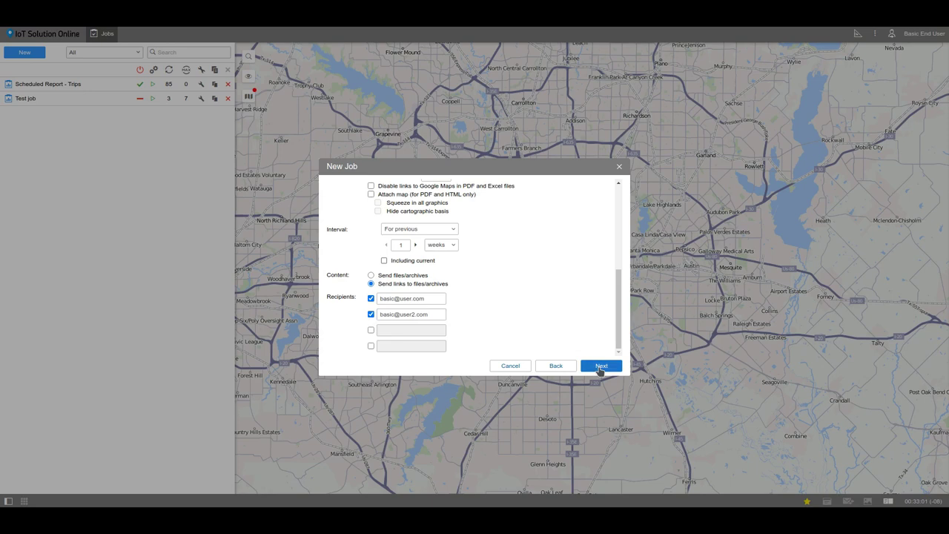
# Step: Select the Food truck unit for the report and continue to the job settings
pyautogui.click(601, 367)
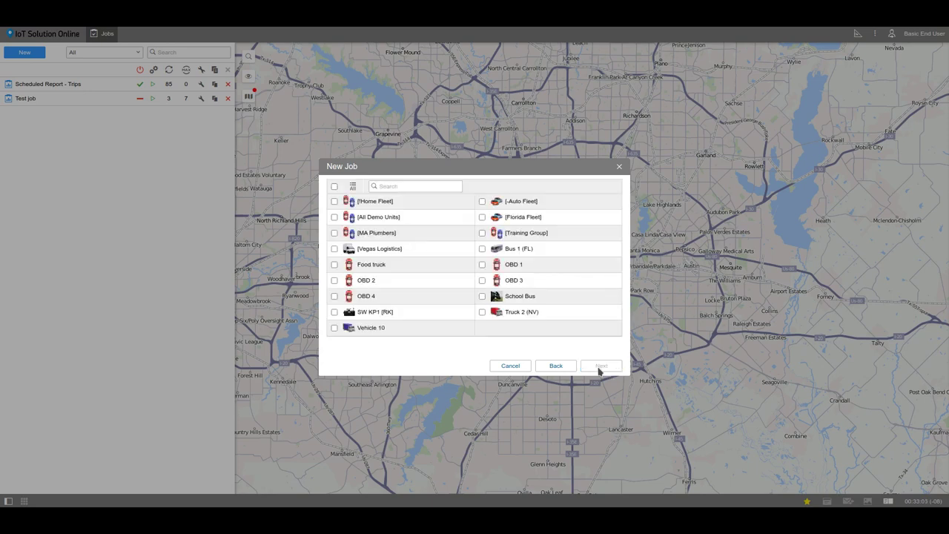
pyautogui.click(334, 264)
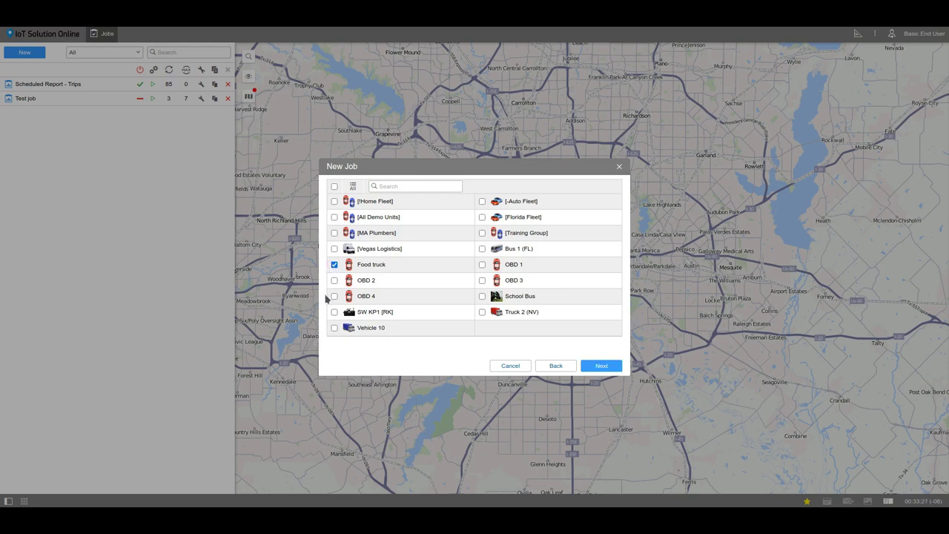
pyautogui.click(585, 368)
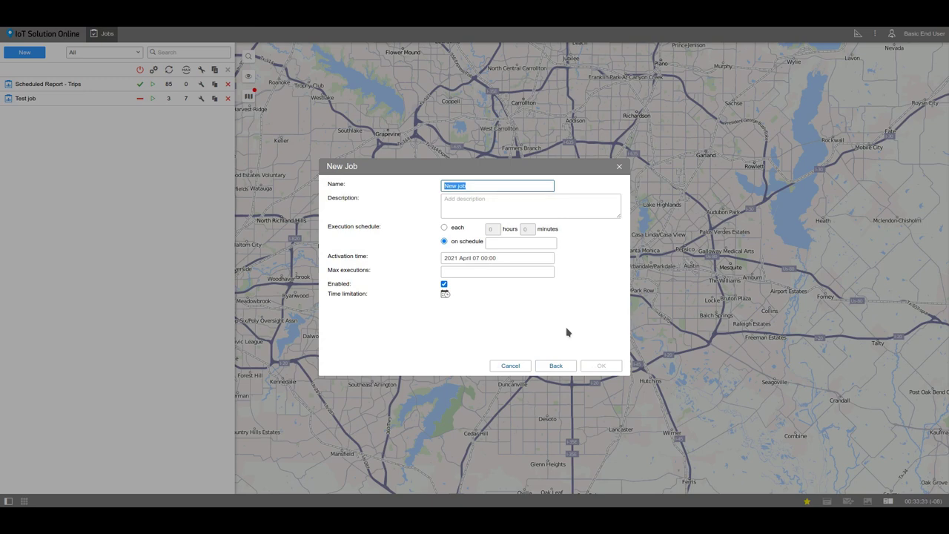
# Step: Name the job 'Video' with the description 'Test'
pyautogui.press('BackSpace')
pyautogui.write('Video')
pyautogui.press('Tab')
pyautogui.write('Test')
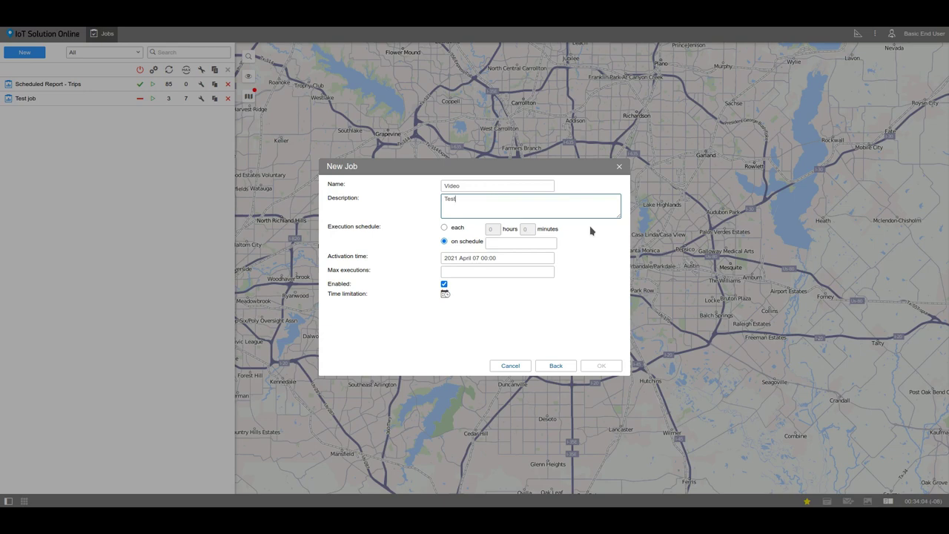
pyautogui.click(369, 236)
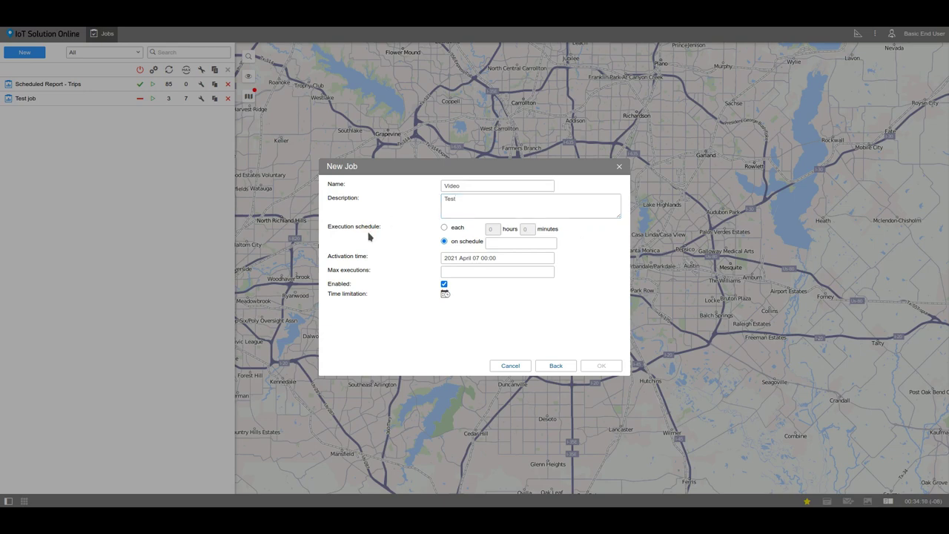
# Step: Schedule the job to run at a fixed time of 12:00
pyautogui.click(454, 229)
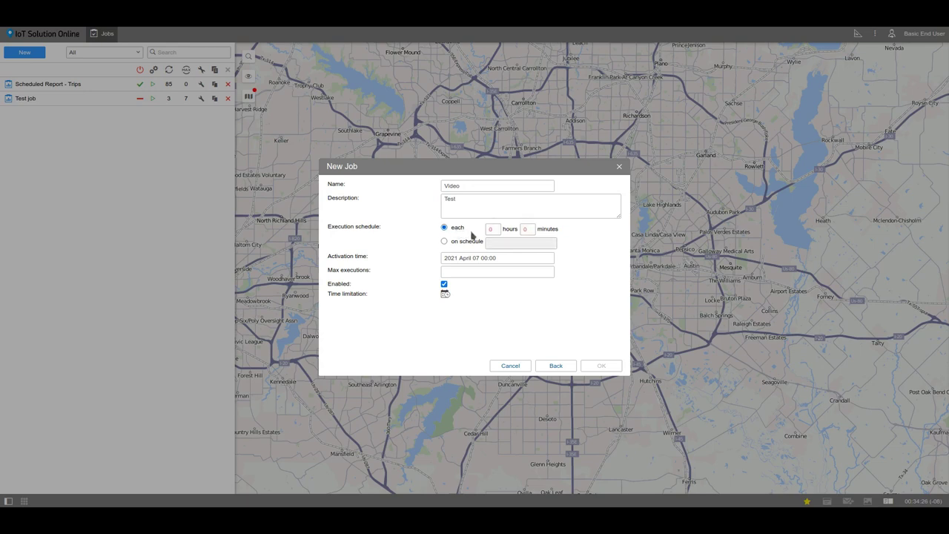
pyautogui.click(492, 229)
pyautogui.write('24')
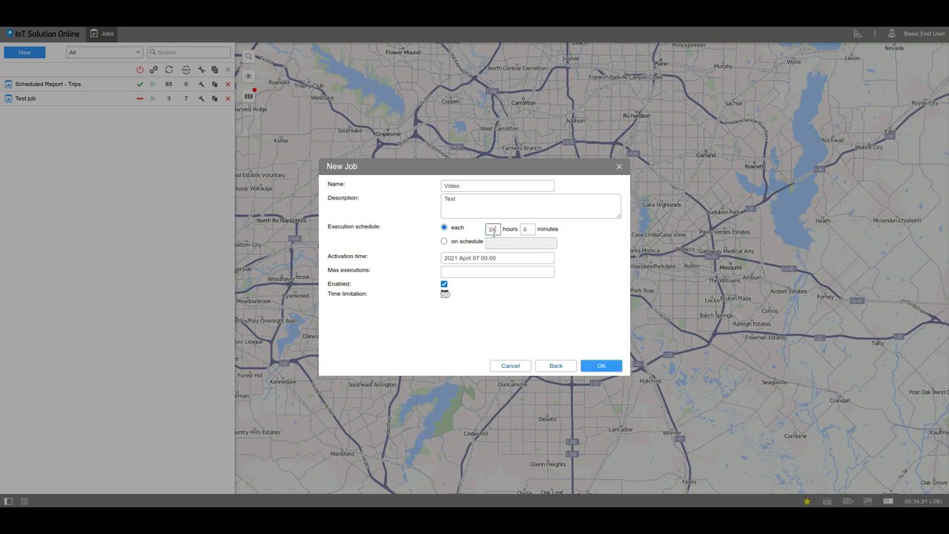
pyautogui.click(455, 242)
pyautogui.click(496, 241)
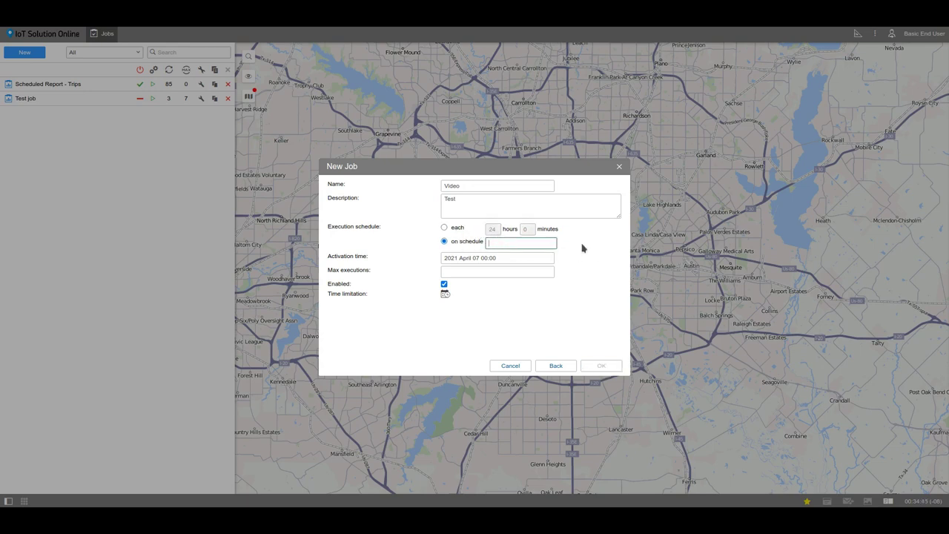
pyautogui.write('12:00')
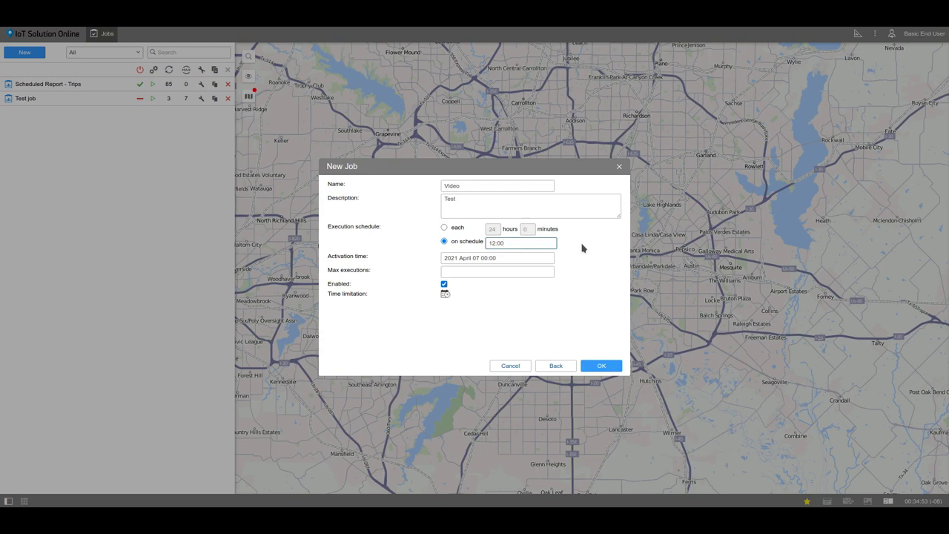
pyautogui.click(582, 247)
# Step: Add a time limitation so the job runs only on Mondays
pyautogui.click(446, 295)
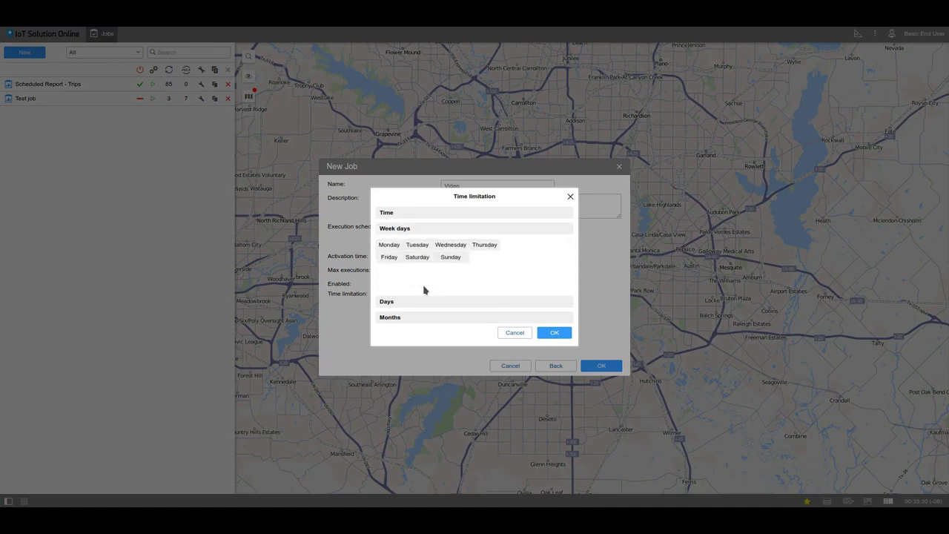
pyautogui.click(383, 244)
pyautogui.click(390, 318)
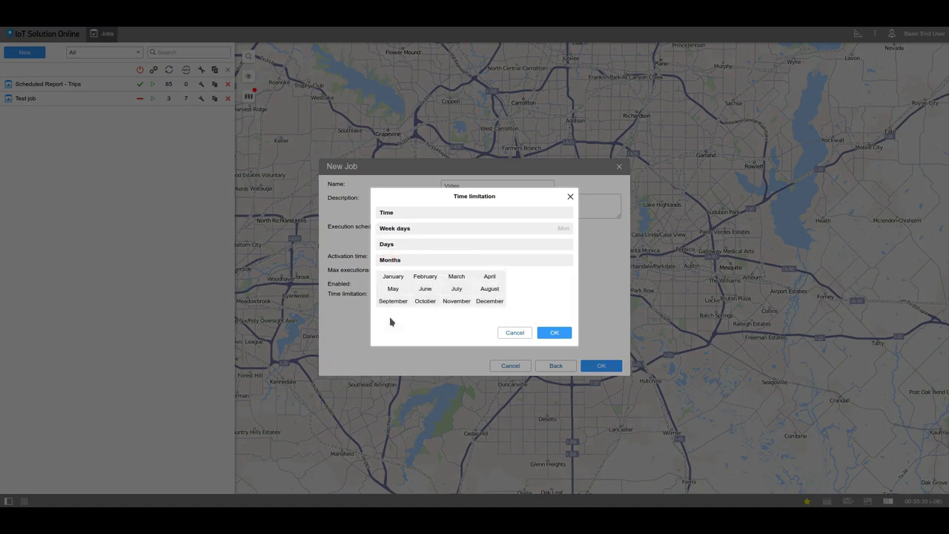
pyautogui.click(384, 247)
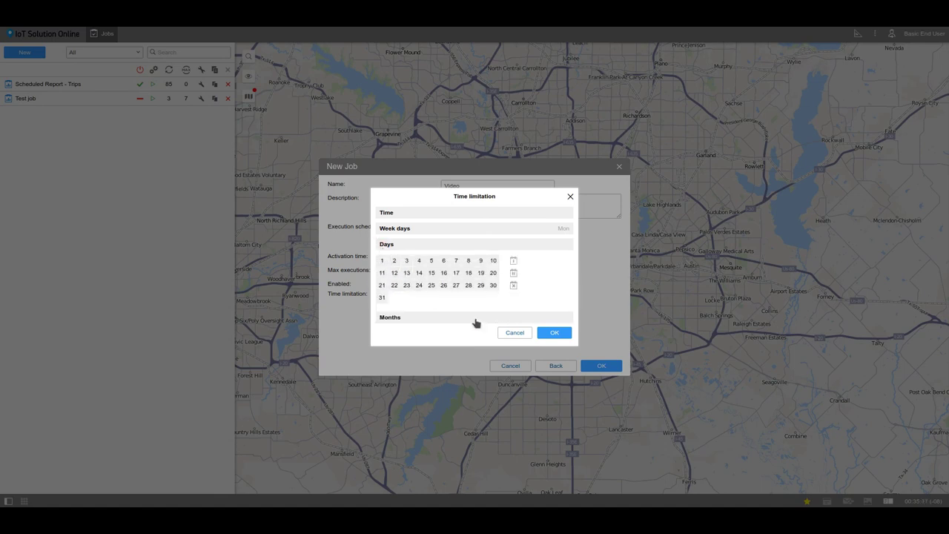
pyautogui.click(545, 336)
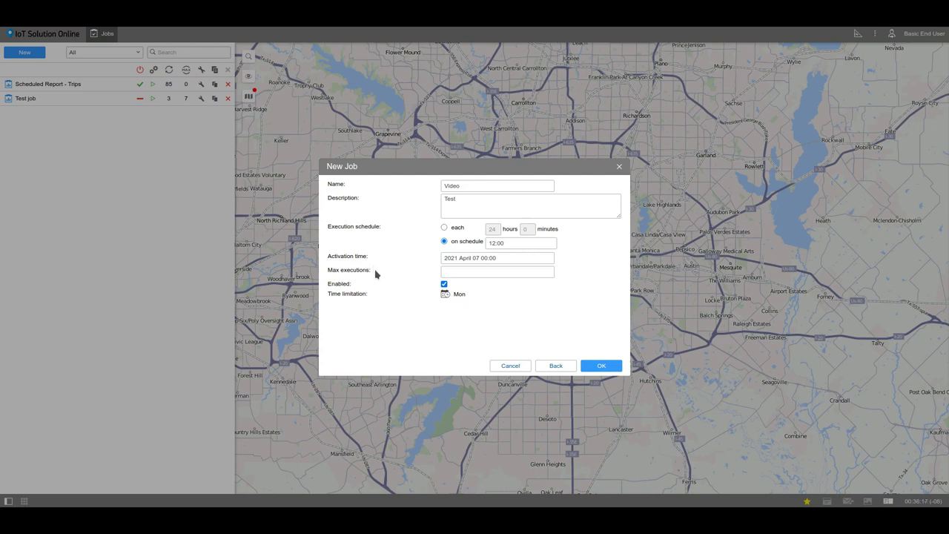
# Step: Set Max executions to 7, keep the job Enabled, and save it
pyautogui.click(456, 273)
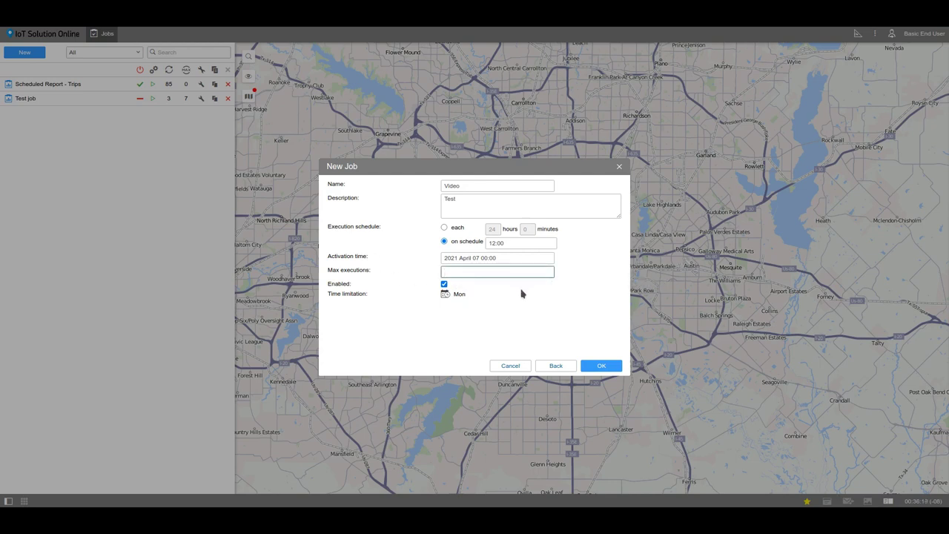
pyautogui.write('7')
pyautogui.click(445, 285)
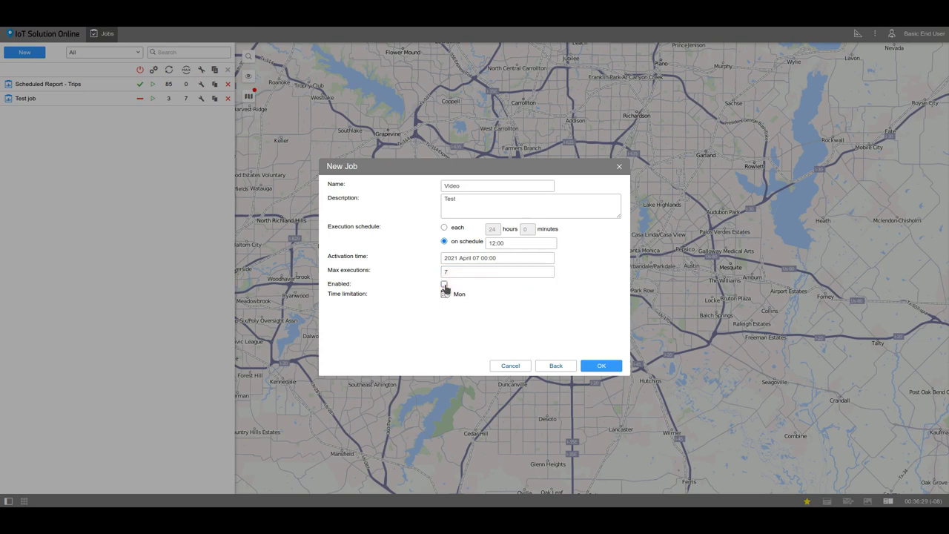
pyautogui.click(444, 285)
pyautogui.click(592, 365)
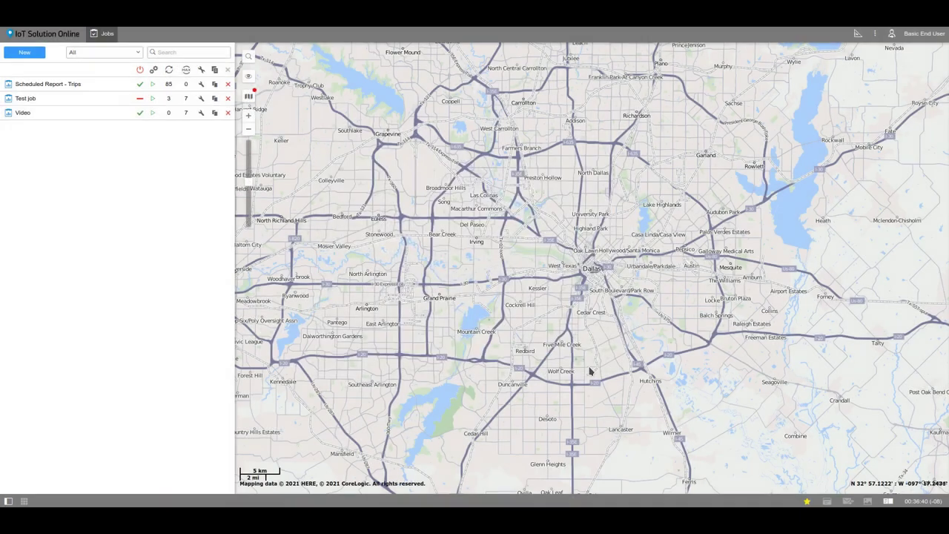